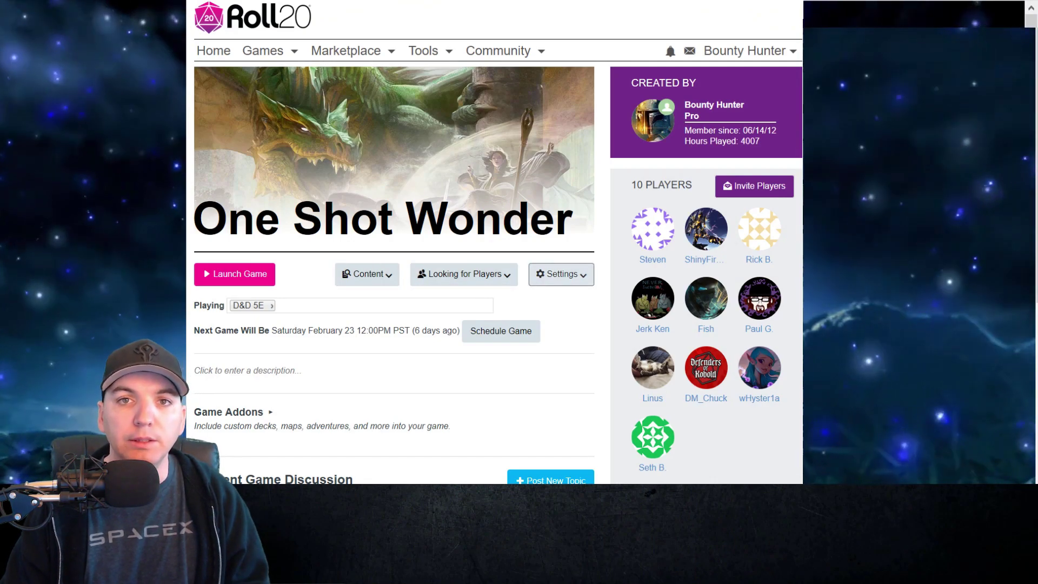
# Bring up the settings options for the One Shot Wonder D&D 5E game
pyautogui.click(561, 274)
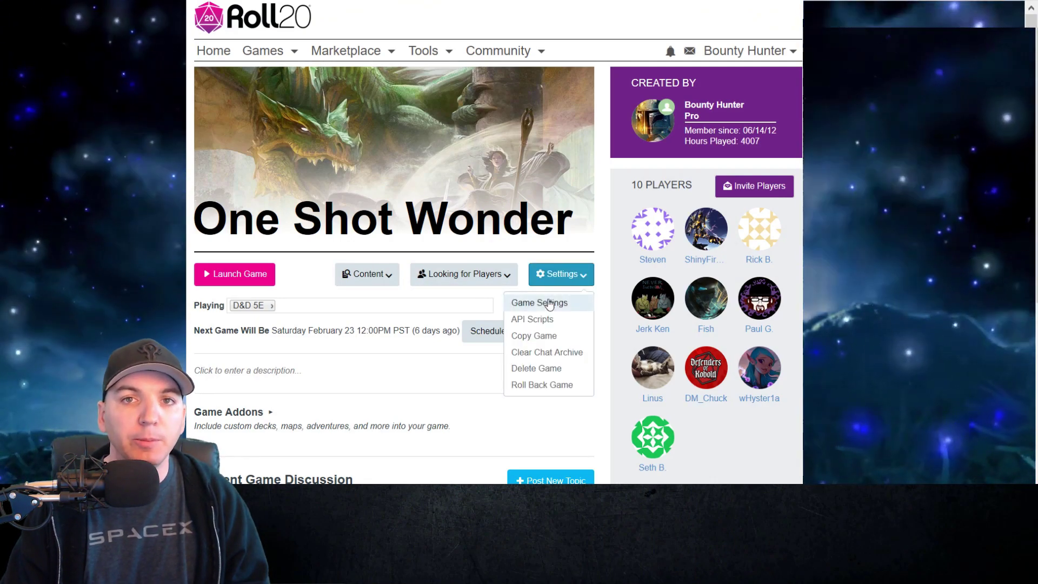
# Enable Show Global Damage Modifier Field in Game Settings and save the changes
pyautogui.click(515, 288)
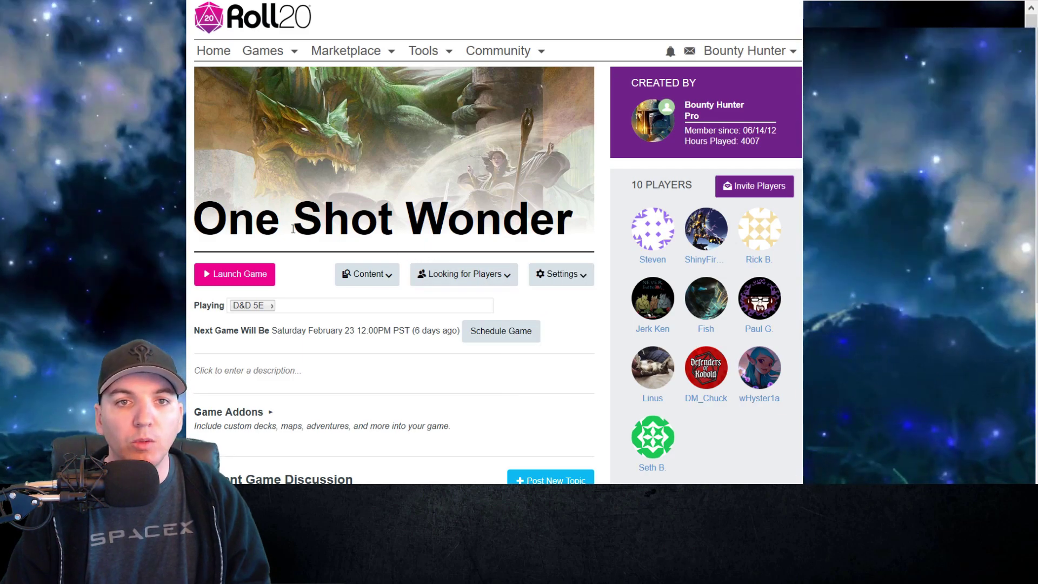
pyautogui.scroll(-8, 268, 183)
pyautogui.scroll(-15, 269, 182)
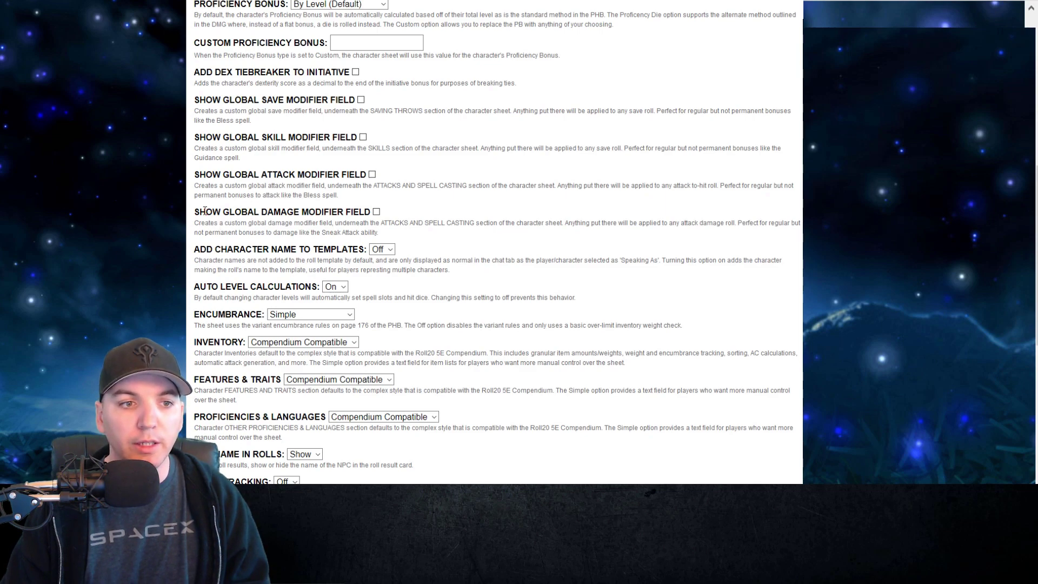
pyautogui.moveTo(199, 212); pyautogui.dragTo(394, 211)
pyautogui.click(394, 212)
pyautogui.click(376, 212)
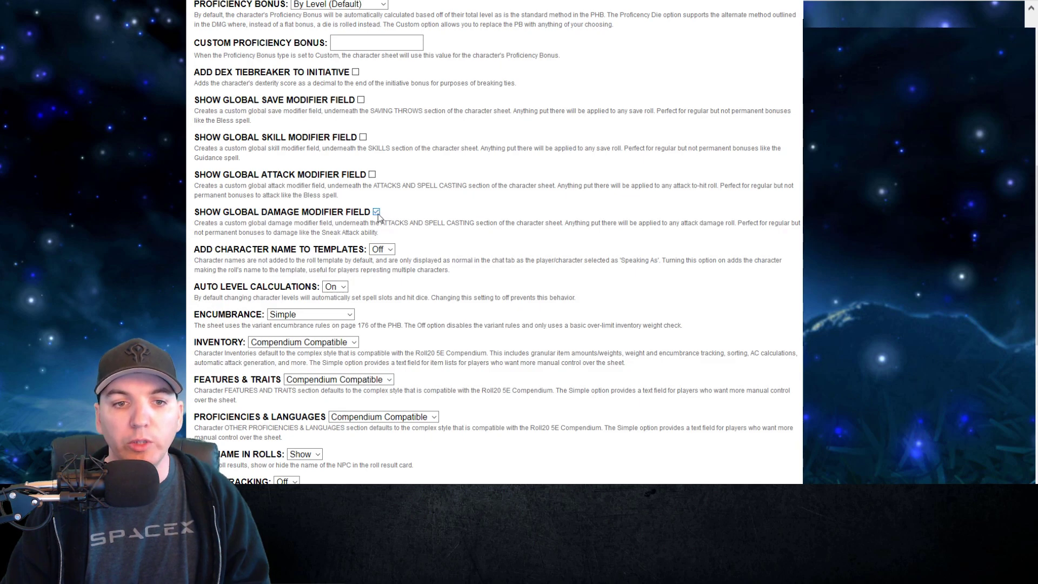
pyautogui.scroll(-8, 333, 194)
pyautogui.click(252, 399)
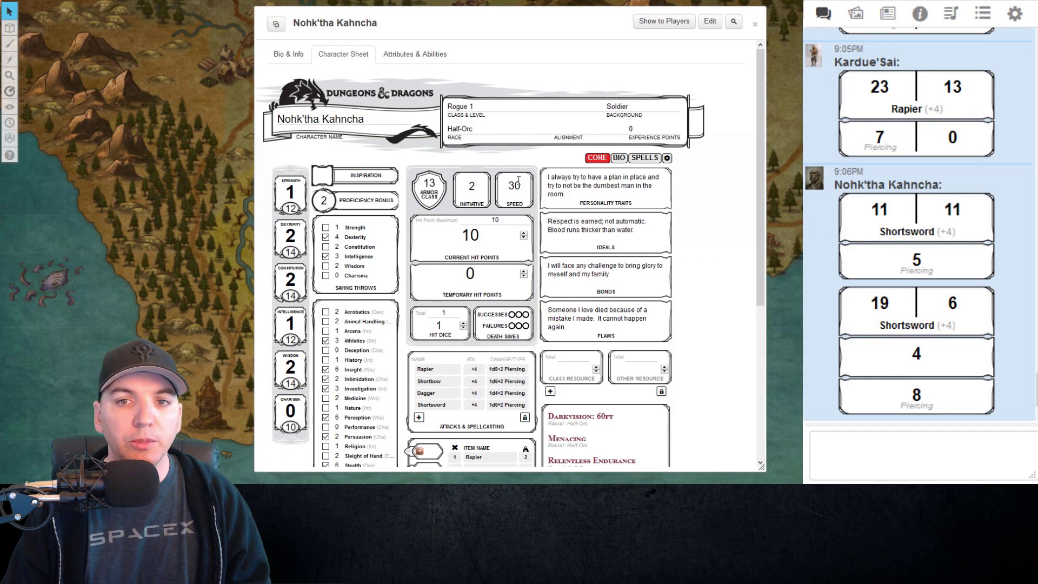
# Turn on the Half-Orc rogue sheet's Show Global Damage Modifier Field option and return to the Core page
pyautogui.click(668, 159)
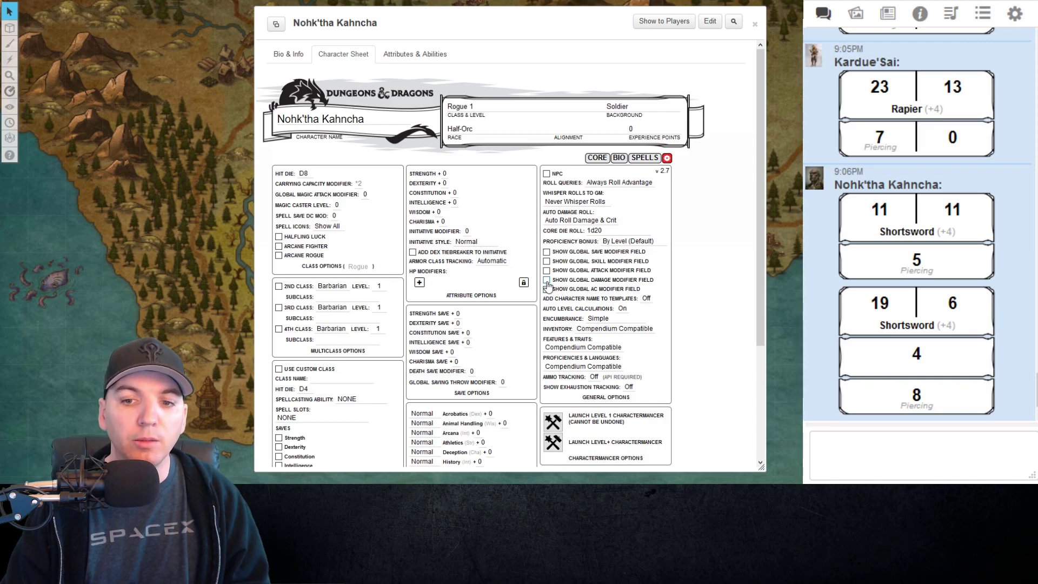
pyautogui.click(547, 280)
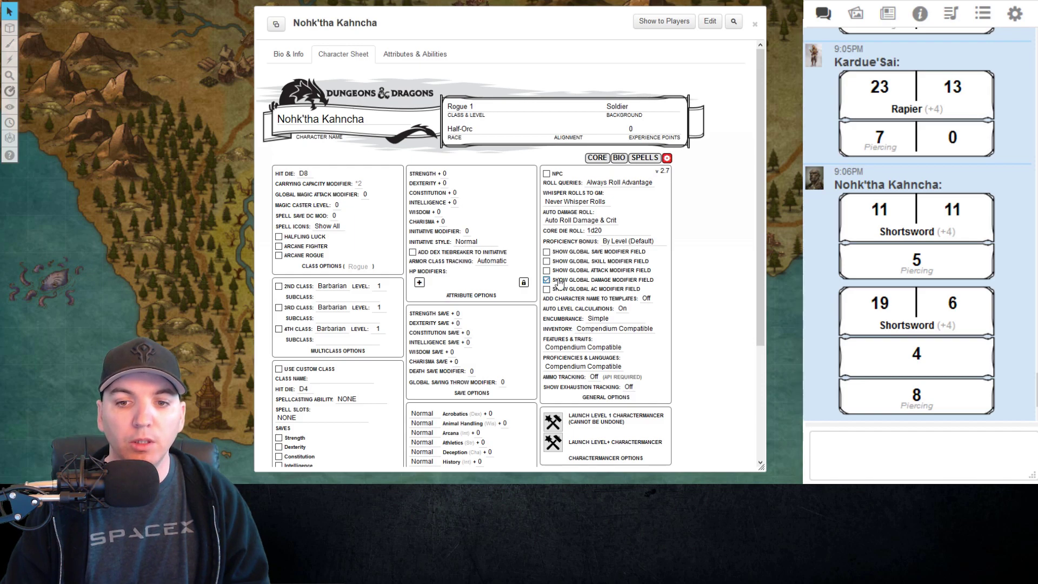
pyautogui.click(597, 158)
pyautogui.scroll(-5, 441, 185)
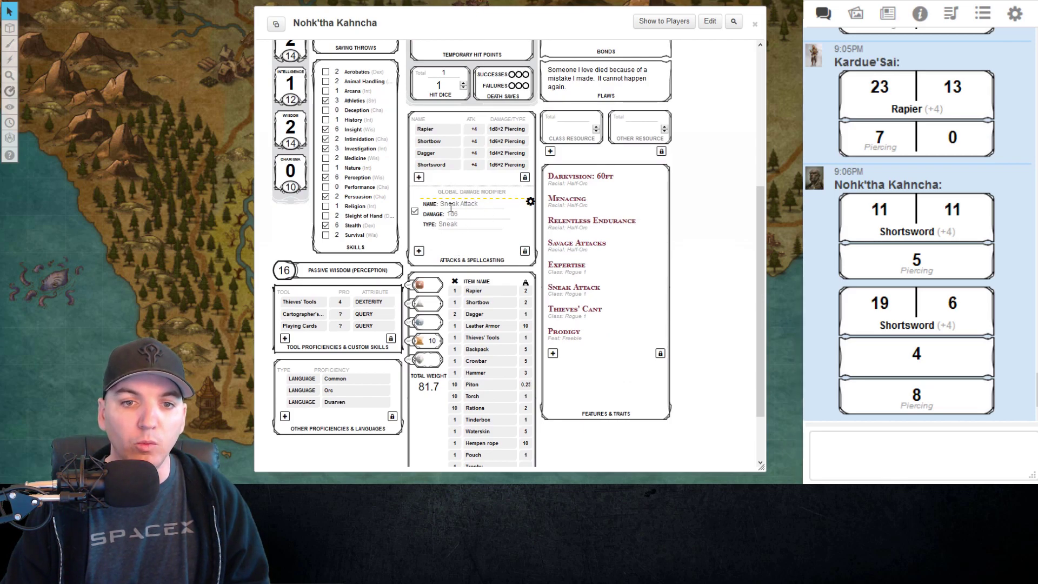
# Name the global damage modifier Sneak Attack, with 1d6 damage of type Sneak Attack
pyautogui.tripleClick(451, 208)
pyautogui.write('Sneak Attack')
pyautogui.press('Tab')
pyautogui.write('1d6')
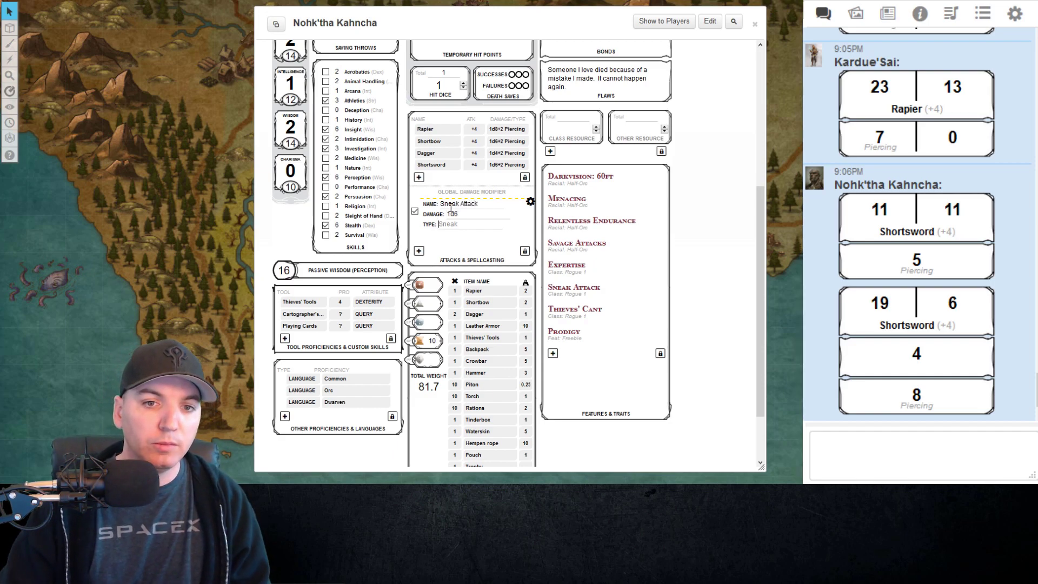
pyautogui.press('Tab')
pyautogui.write('Sneak ')
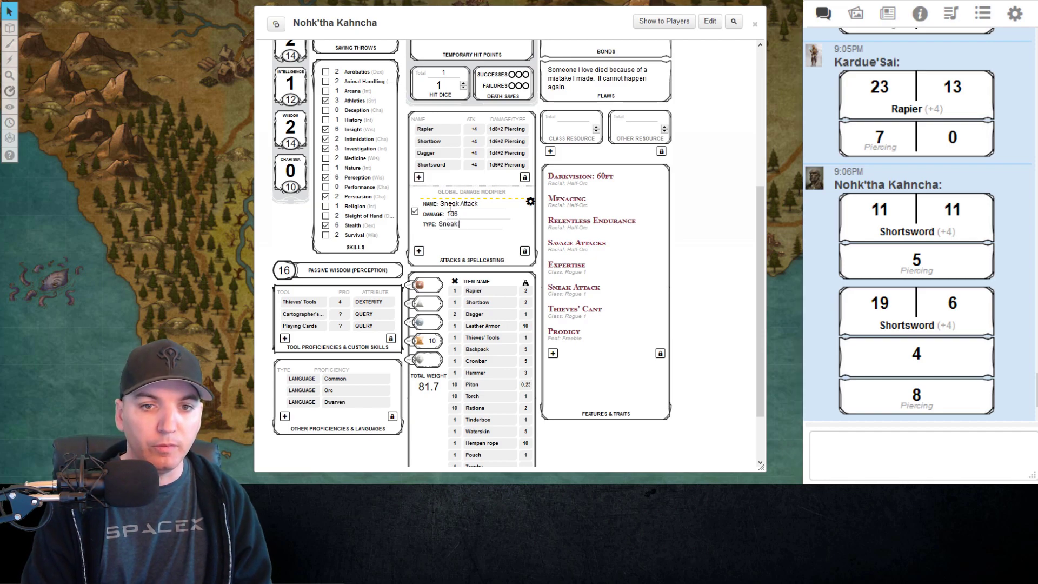
pyautogui.write('Attack')
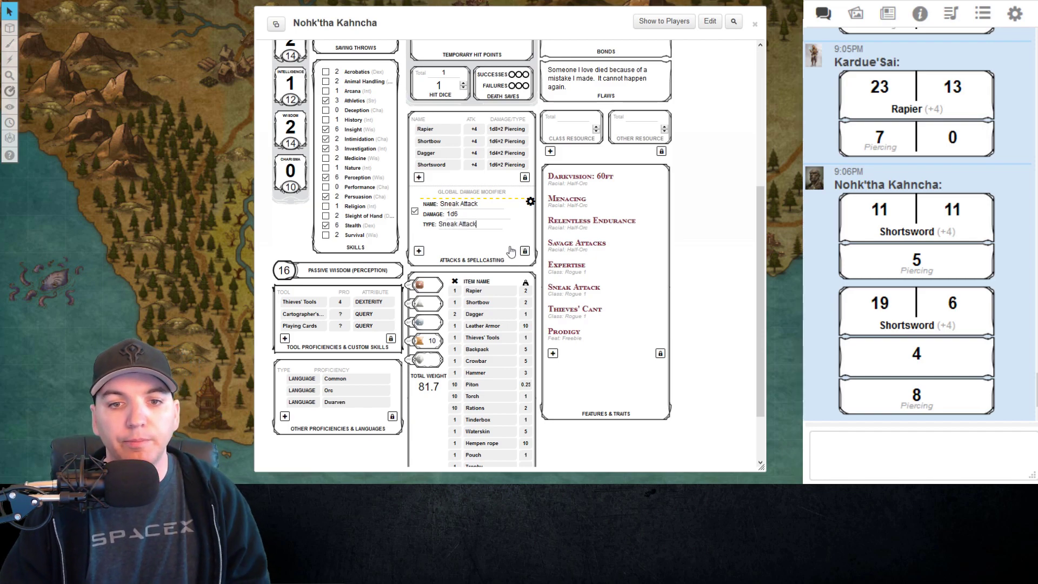
pyautogui.click(530, 204)
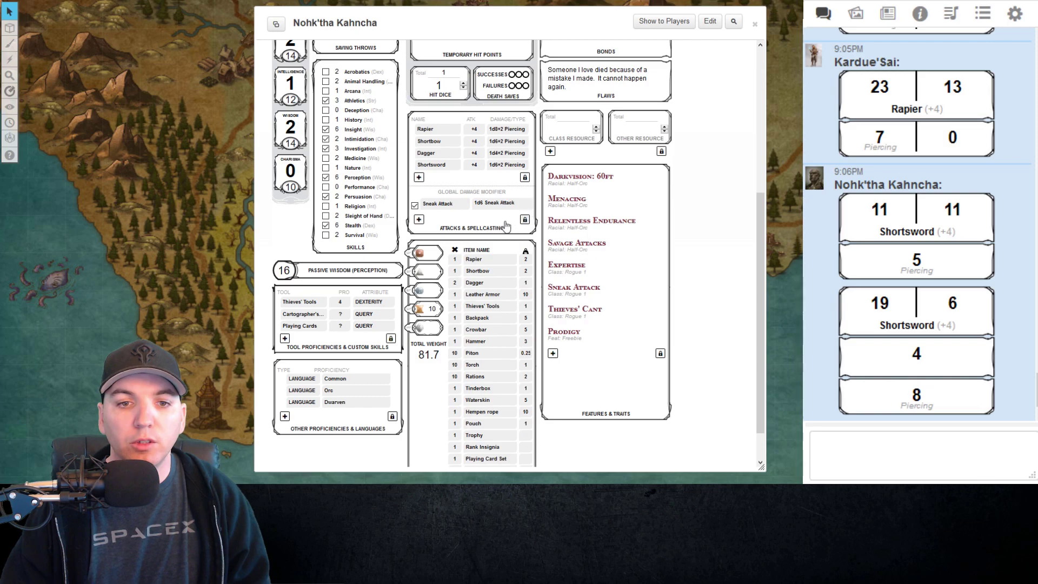
# Activate the Sneak Attack modifier and roll a test Shortsword attack to check its damage
pyautogui.click(415, 206)
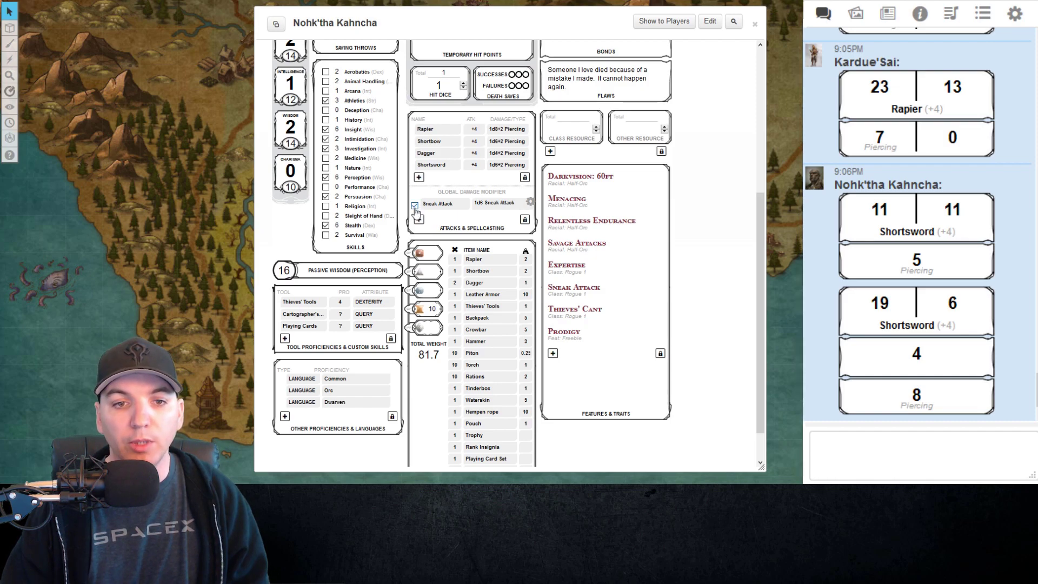
pyautogui.click(424, 168)
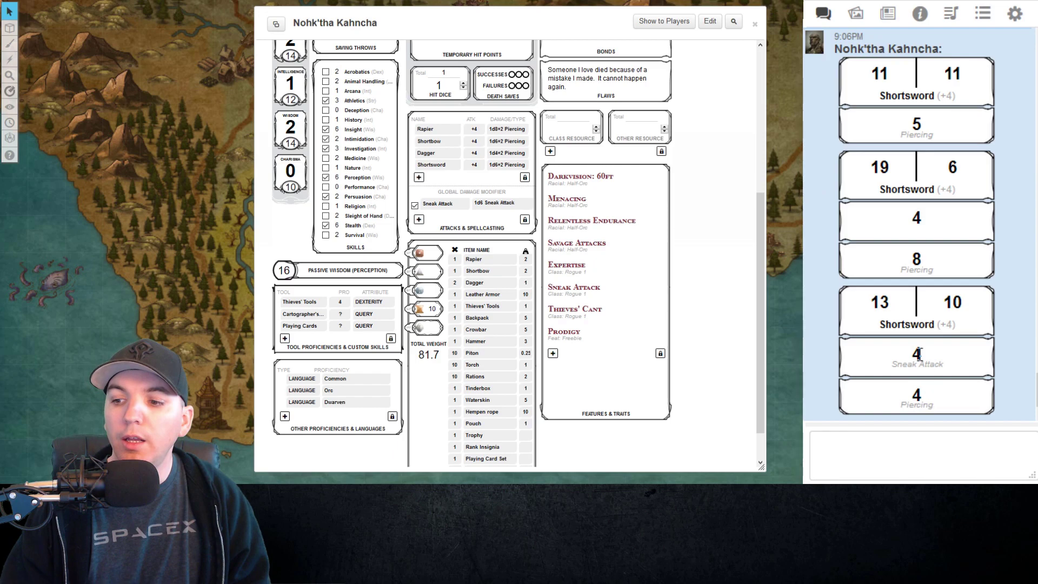
pyautogui.moveTo(919, 393)
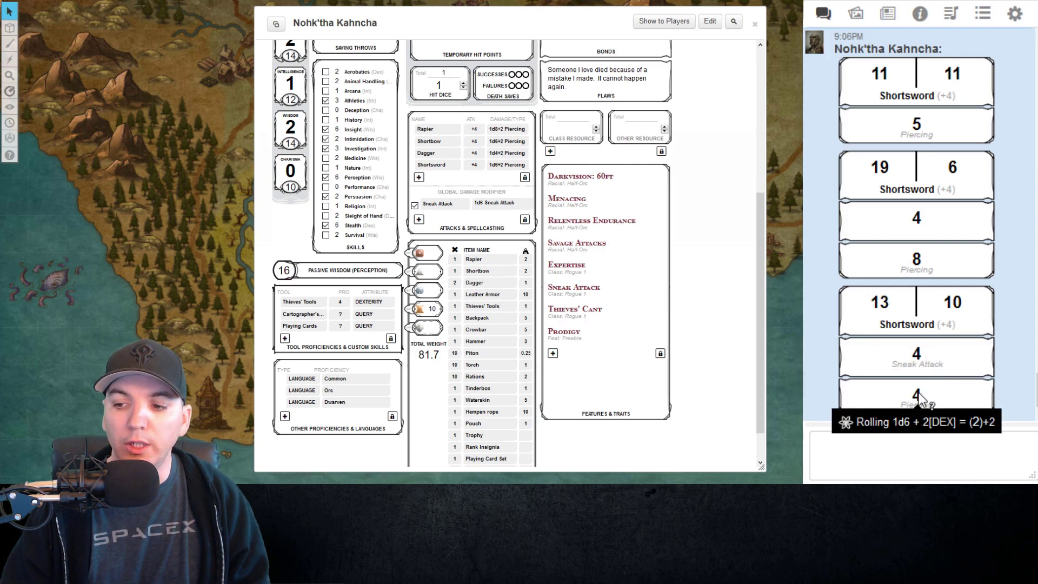
pyautogui.moveTo(919, 363)
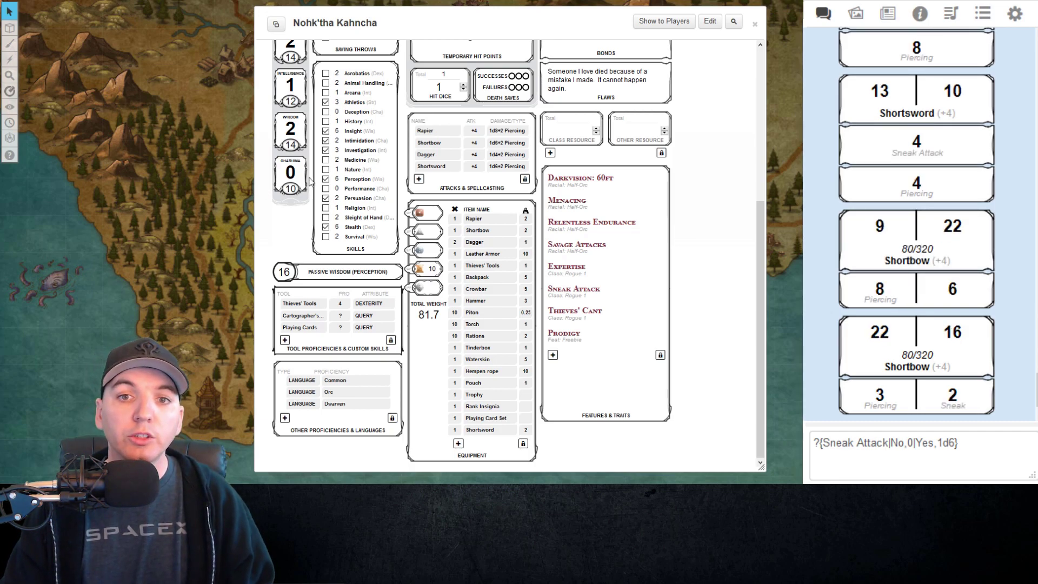
# Give the Rapier a second damage using the pasted Sneak Attack yes/no query, type Sneak
pyautogui.click(530, 128)
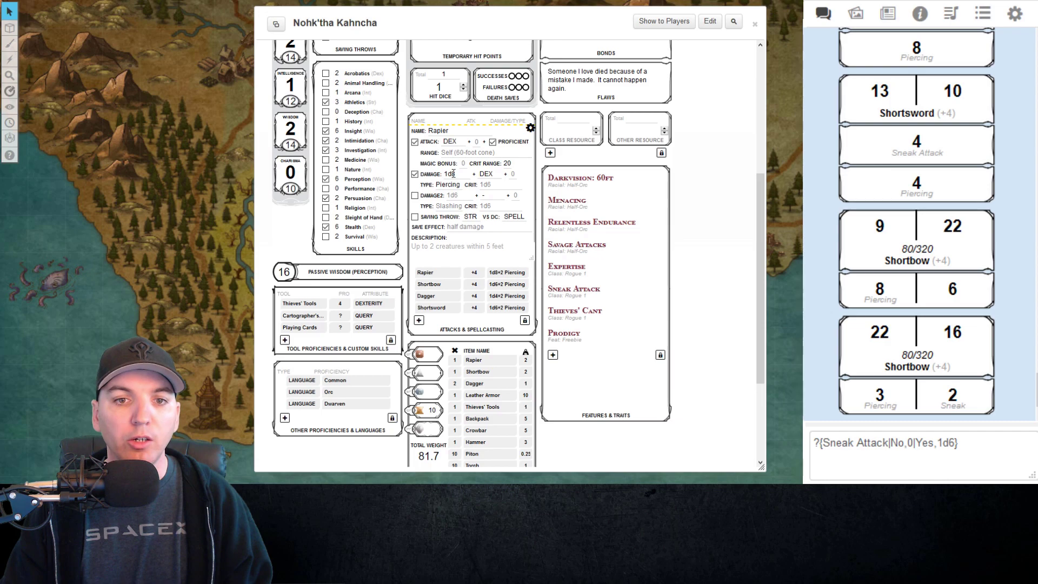
pyautogui.click(415, 196)
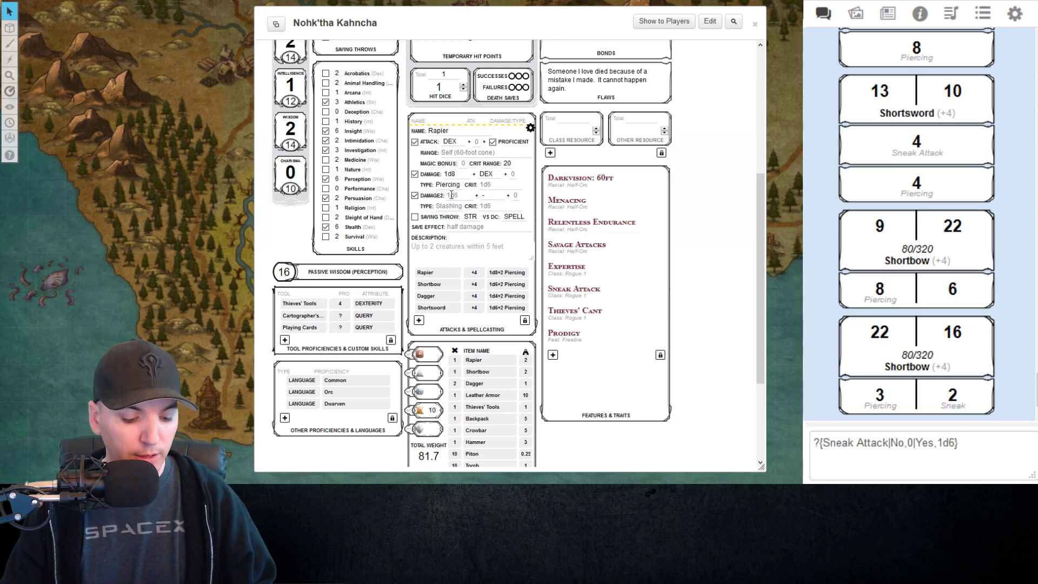
pyautogui.write('?{Sneak Attack|No,0|Yes,1d6}')
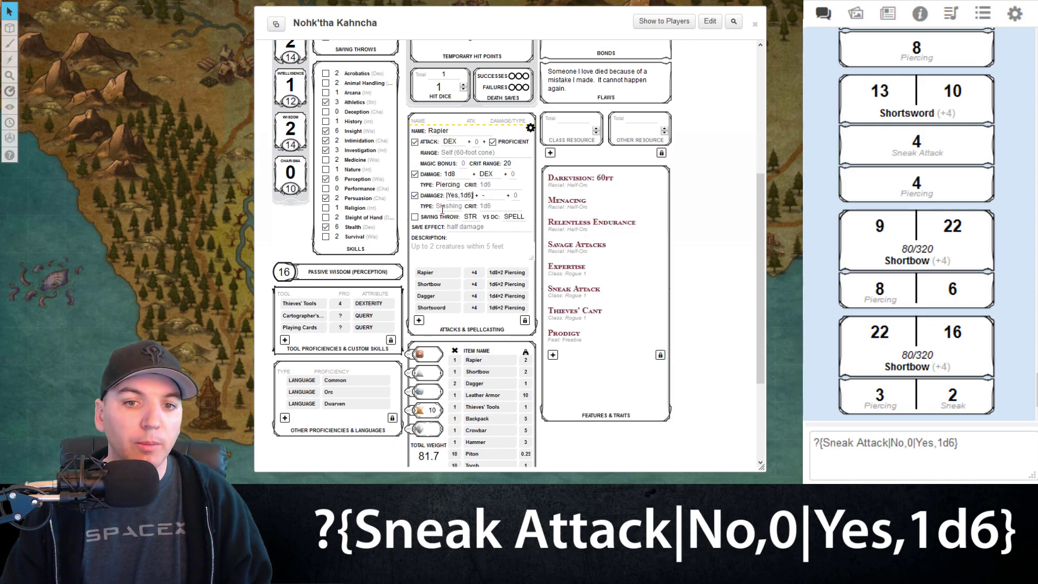
pyautogui.doubleClick(442, 209)
pyautogui.write('Sneak')
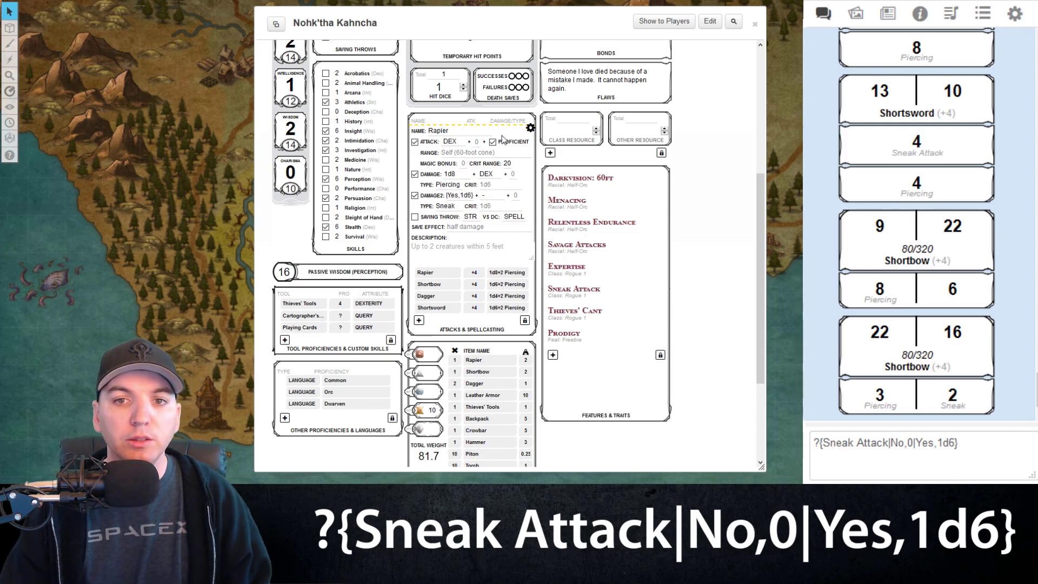
pyautogui.click(531, 127)
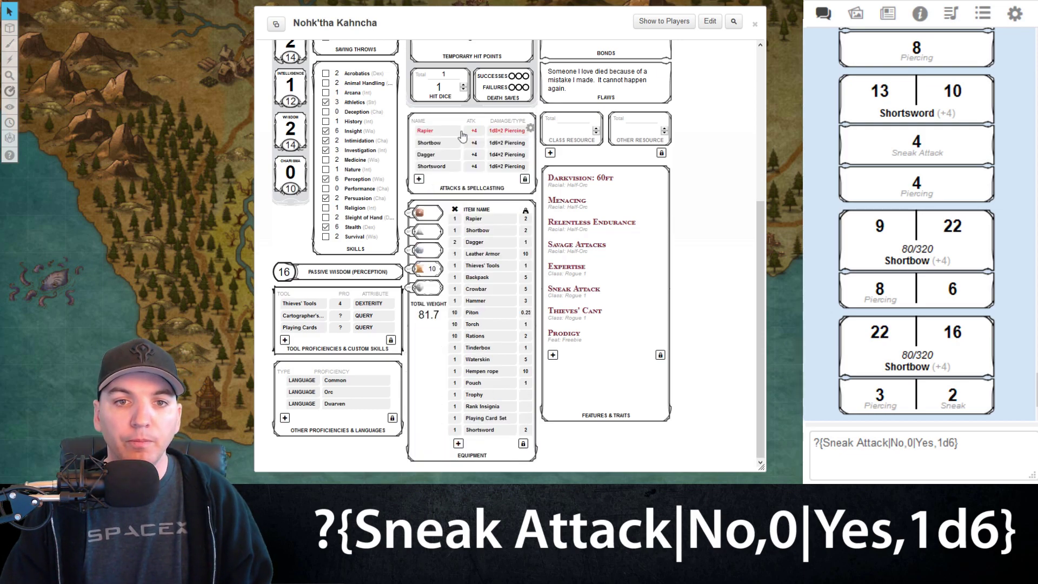
# Roll the Rapier answering Yes to Sneak Attack, dealing 5 piercing plus 23 Sneak damage
pyautogui.click(446, 135)
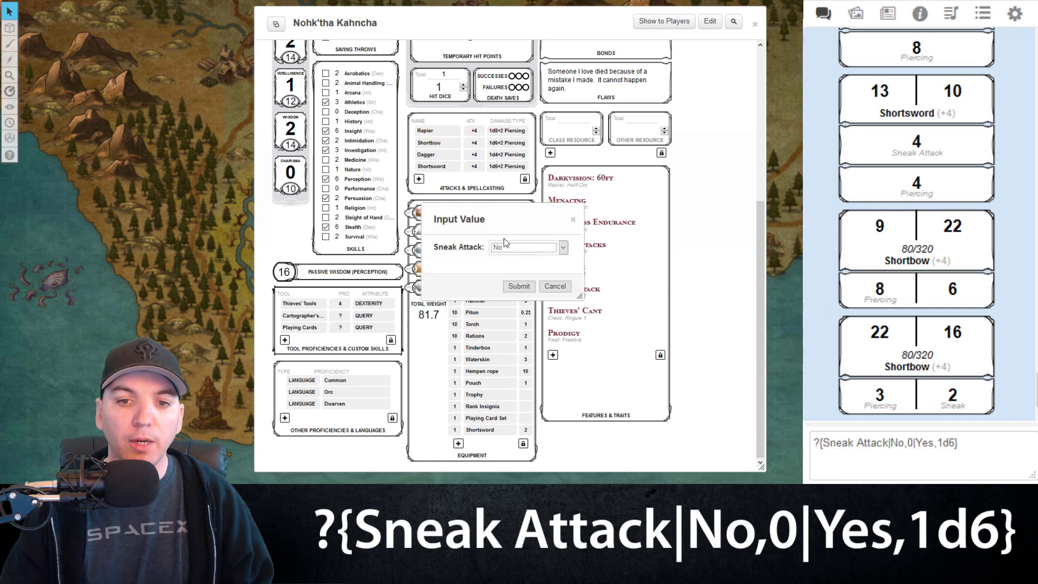
pyautogui.click(546, 248)
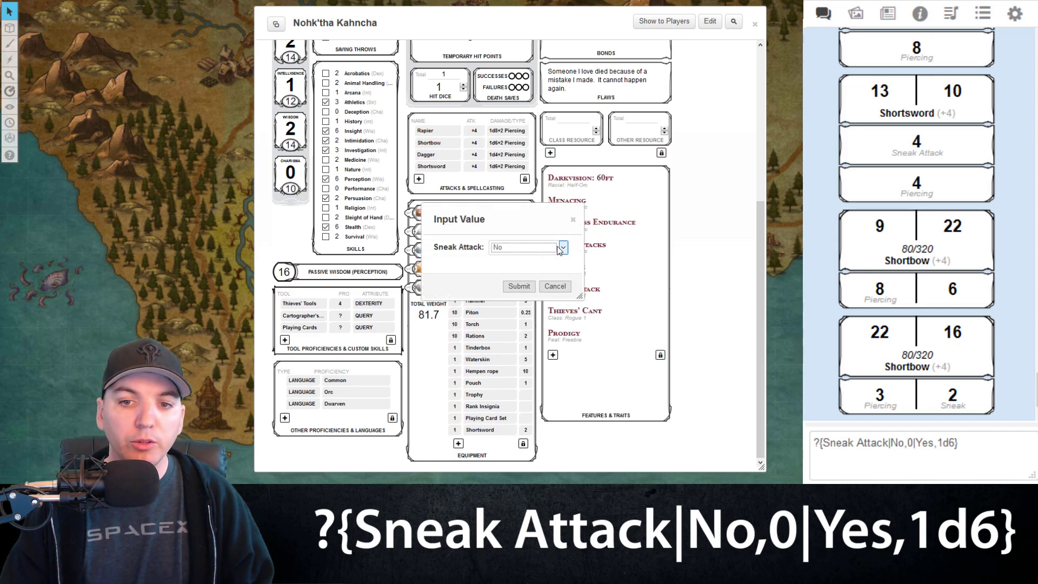
pyautogui.click(519, 287)
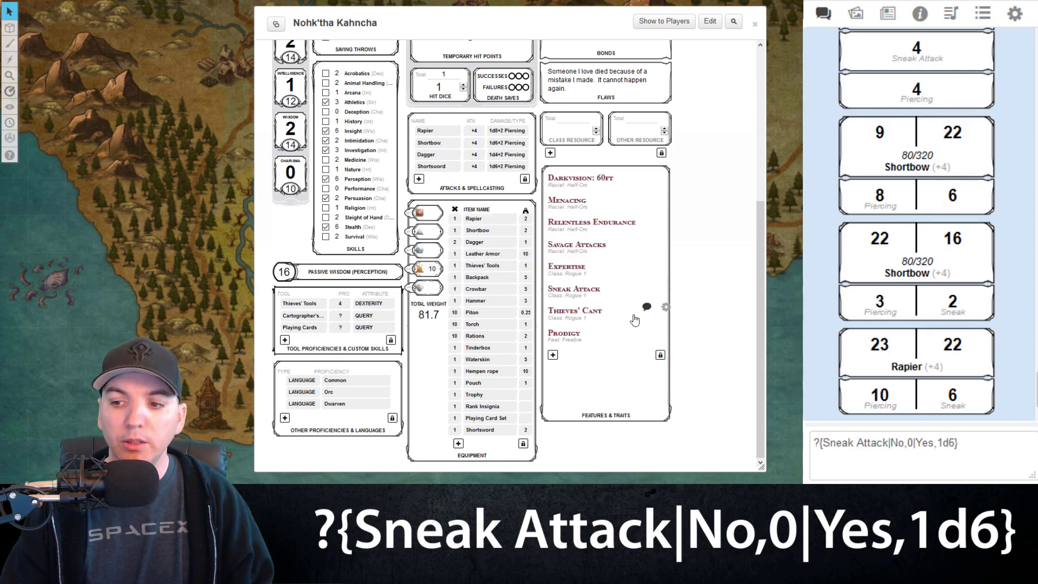
pyautogui.moveTo(888, 397)
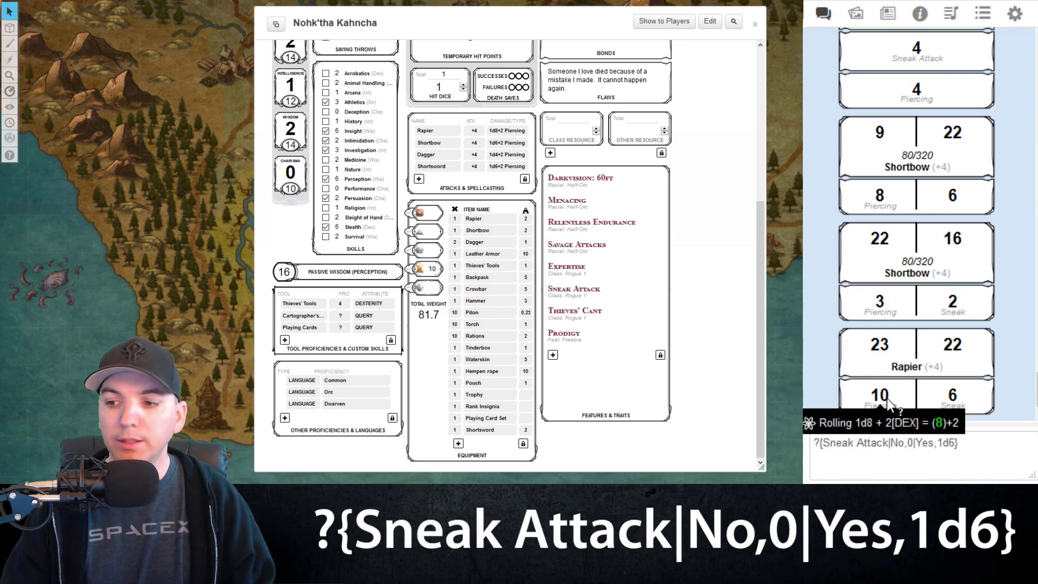
pyautogui.moveTo(957, 399)
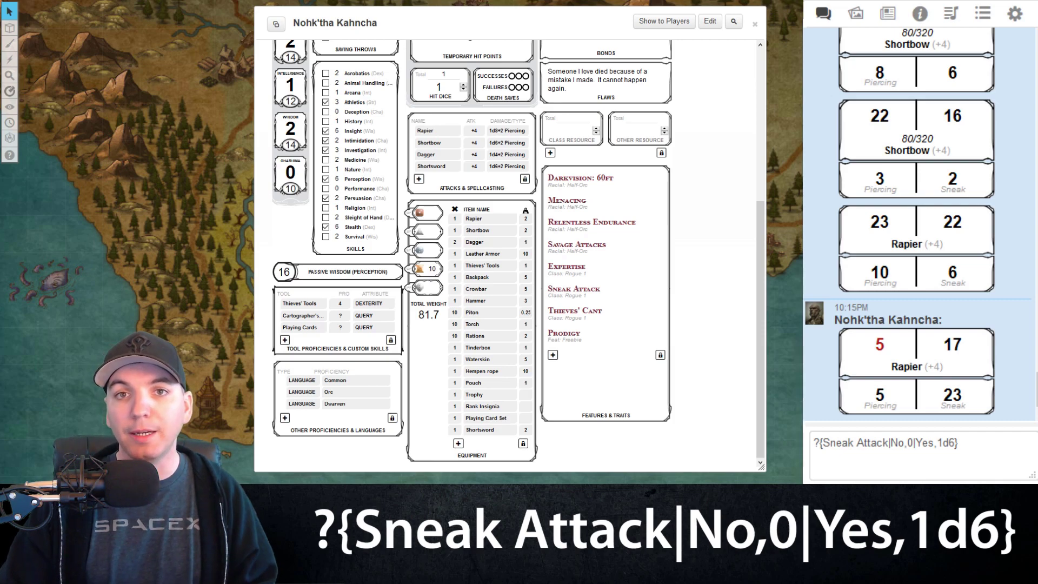
# Rename the chat query prompt to 'What Level?' and make the first option 1st, 2d8
pyautogui.doubleClick(838, 443)
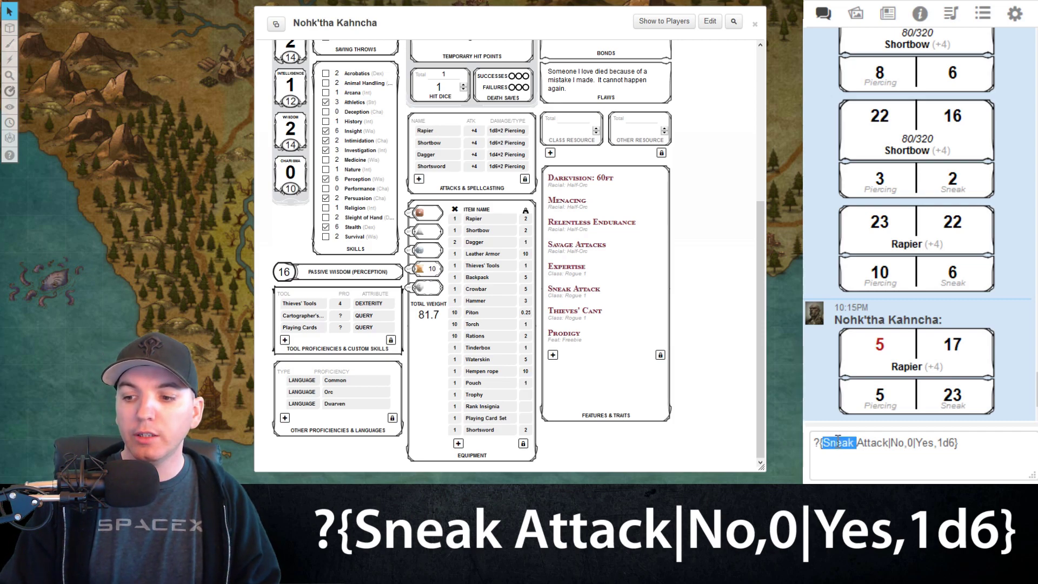
pyautogui.press('Delete')
pyautogui.press('Delete')
pyautogui.press('Delete')
pyautogui.press('Delete')
pyautogui.press('Delete')
pyautogui.press('Delete')
pyautogui.press('Delete')
pyautogui.press('Delete')
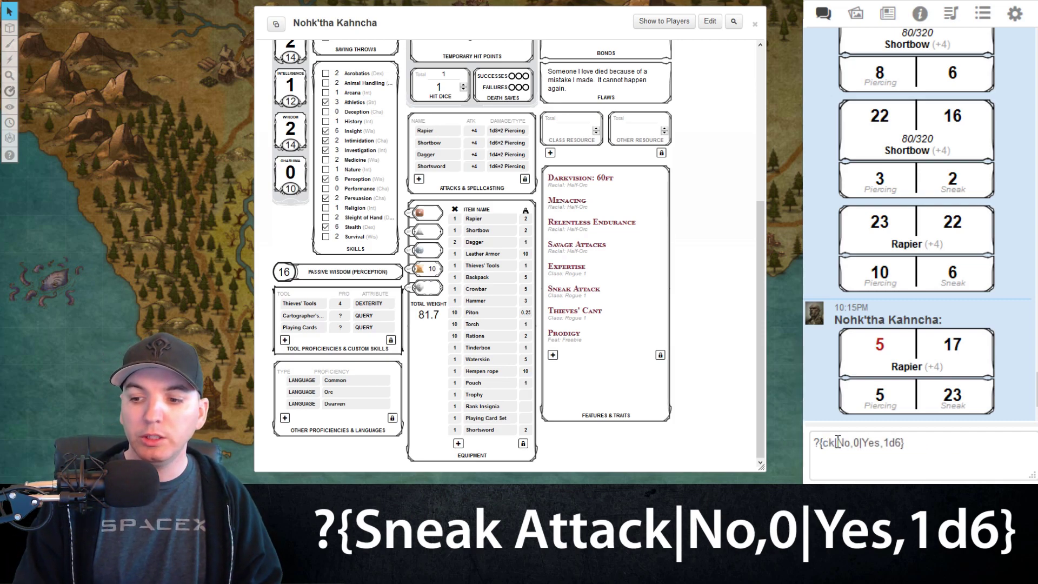
pyautogui.write('What Leve')
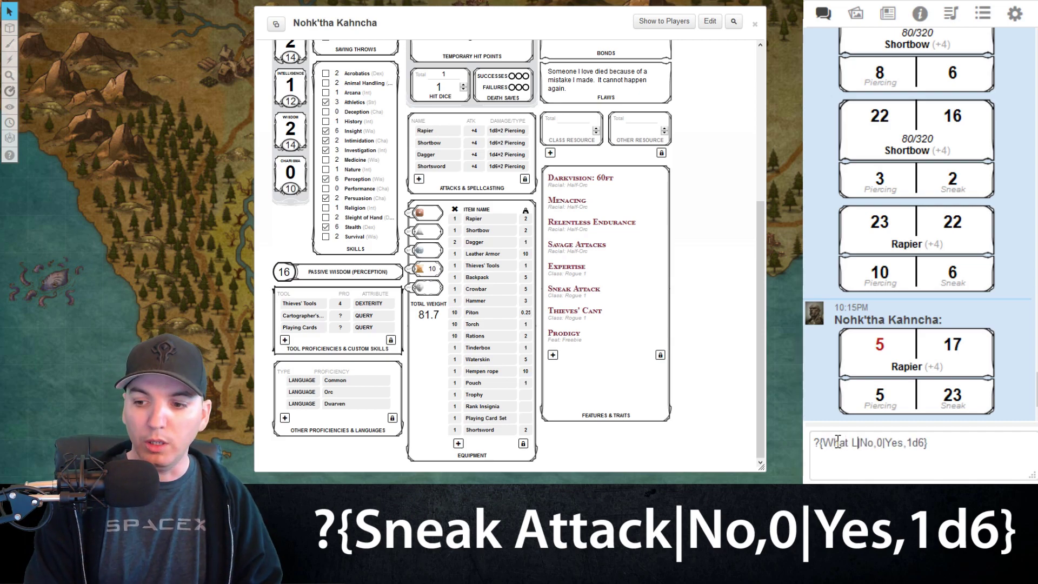
pyautogui.write('l?')
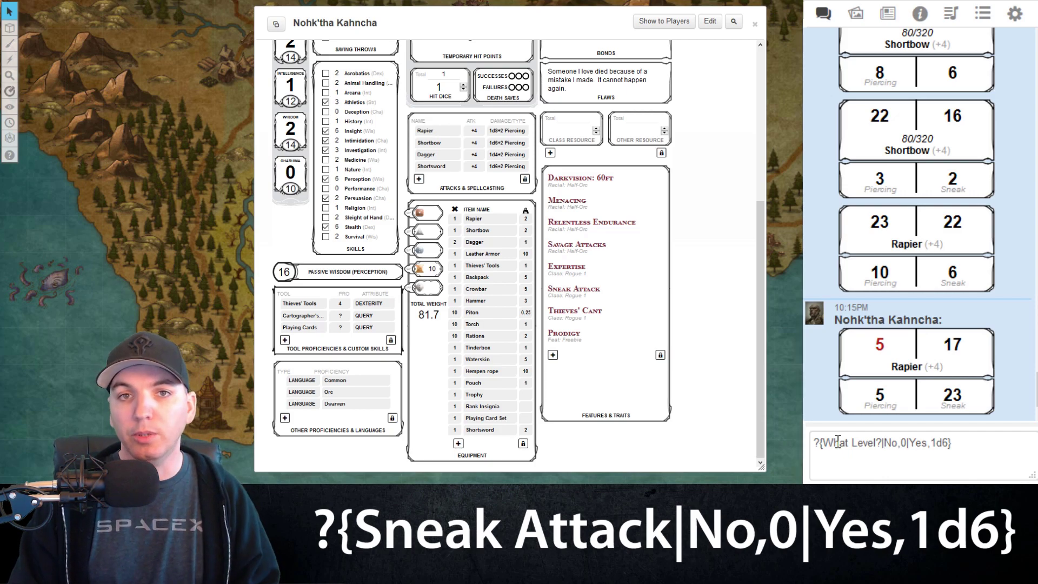
pyautogui.press('Delete')
pyautogui.press('Delete')
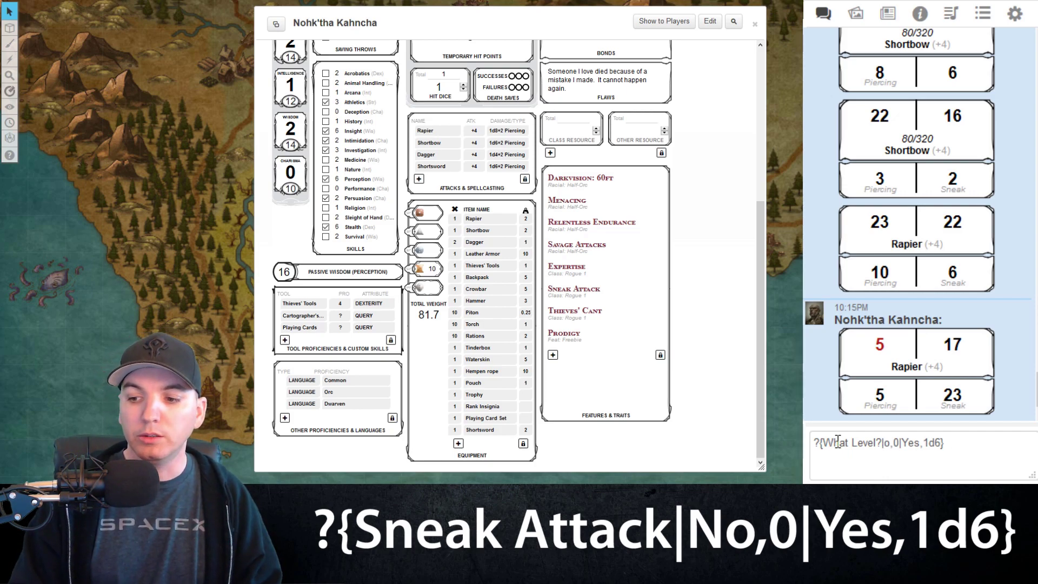
pyautogui.write('1st')
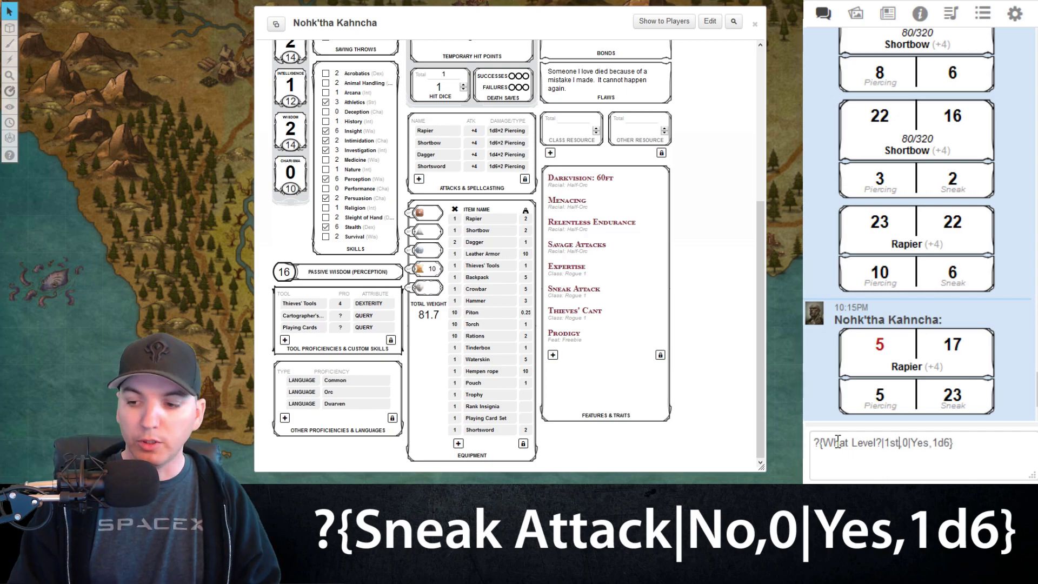
pyautogui.press('Right')
pyautogui.press('Delete')
pyautogui.write('2d8')
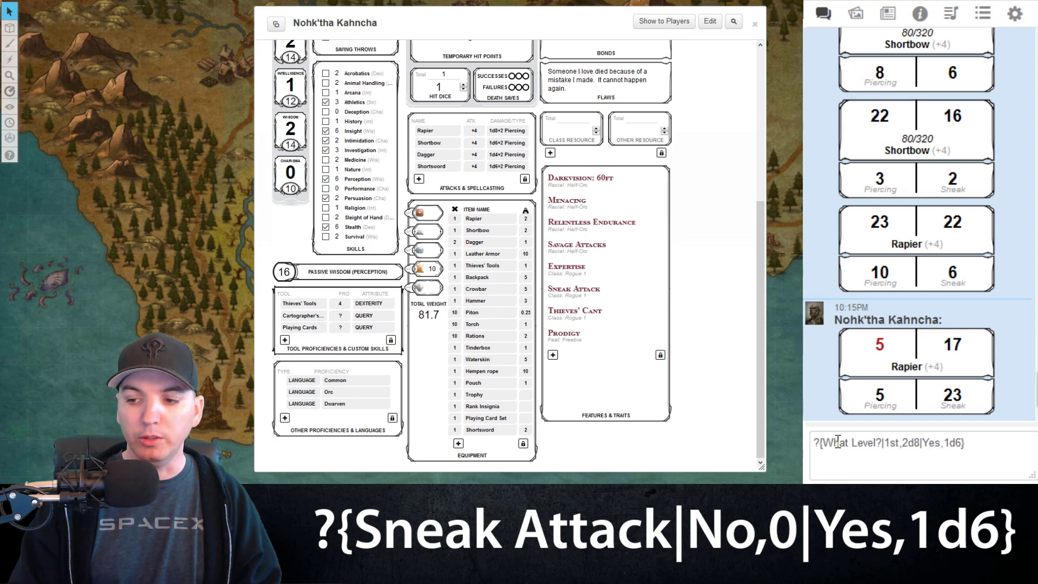
# Change the second option to 2nd, 3d8, add '3rd, 4d8', and select the whole query
pyautogui.press('Right')
pyautogui.press('Delete')
pyautogui.press('Delete')
pyautogui.press('Delete')
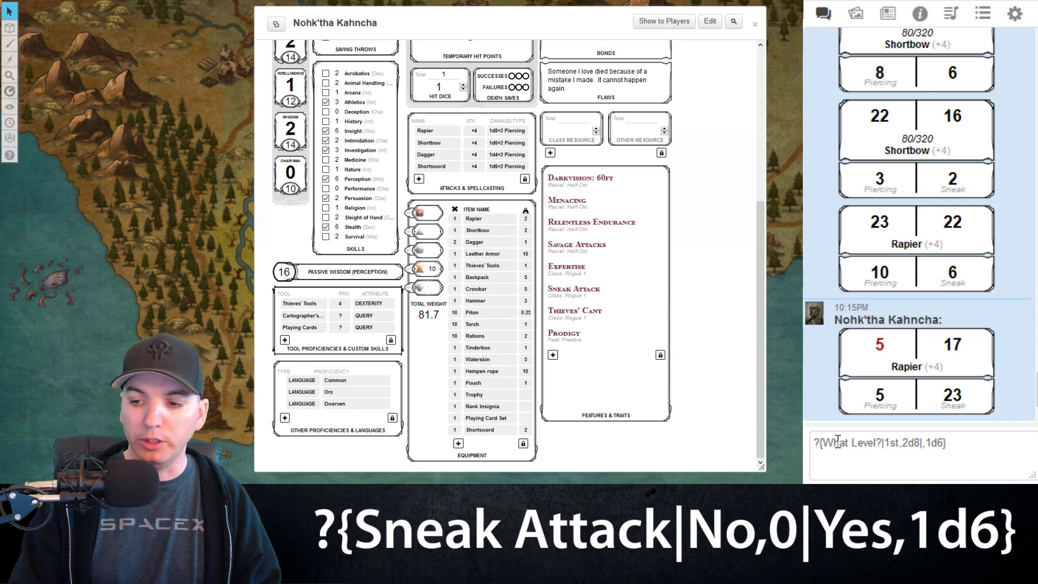
pyautogui.write('2nd')
pyautogui.press('Right')
pyautogui.press('Right')
pyautogui.press('BackSpace')
pyautogui.write('3')
pyautogui.press('Delete')
pyautogui.write('8')
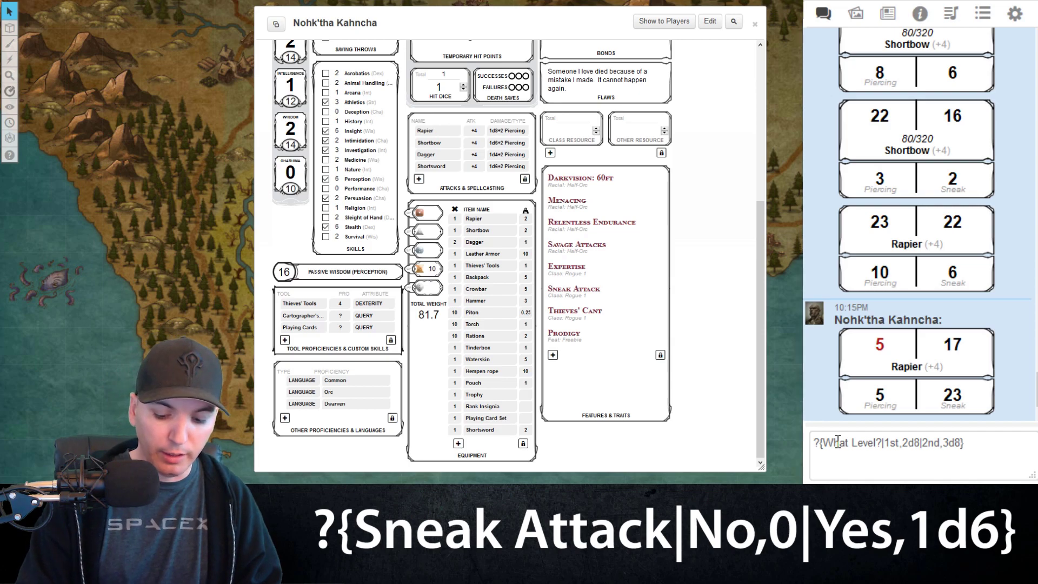
pyautogui.write('|')
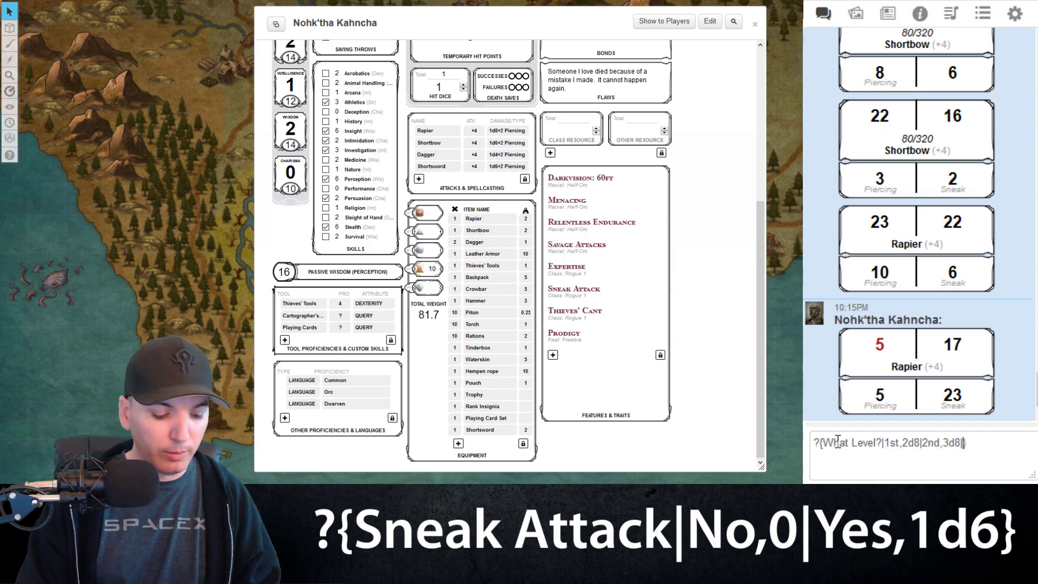
pyautogui.write('3rd')
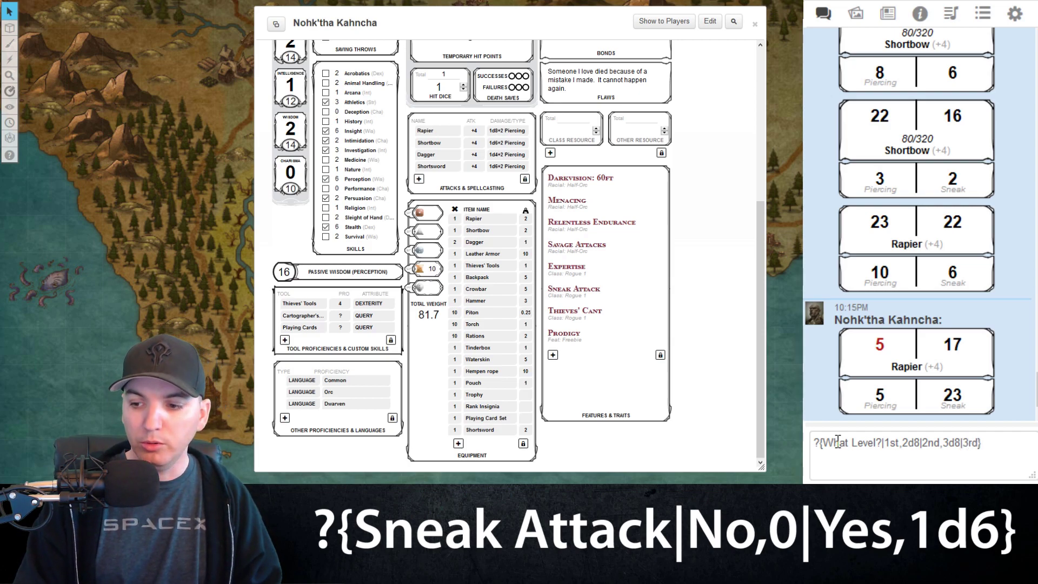
pyautogui.write(', 4')
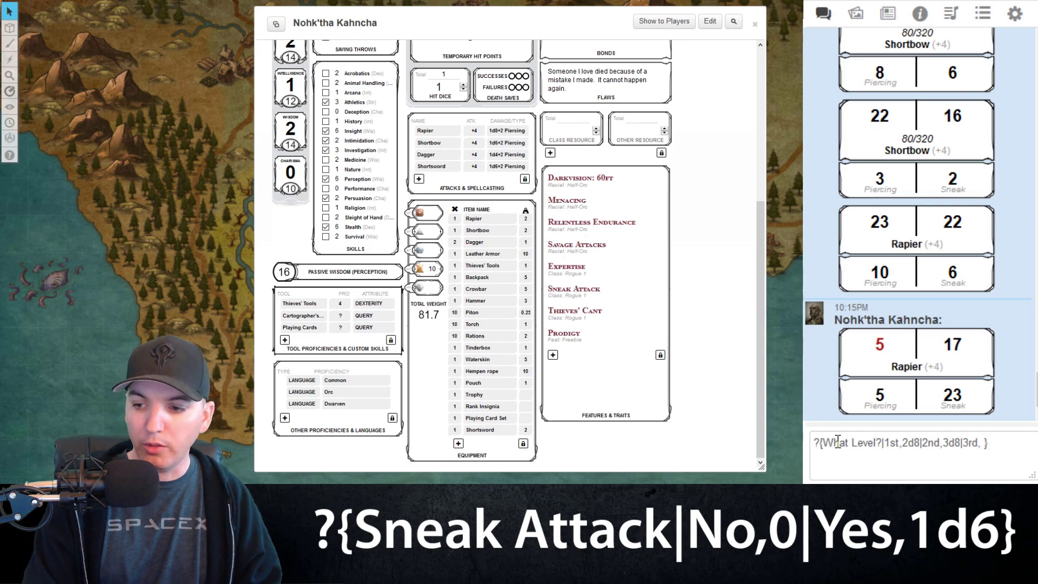
pyautogui.write('d8')
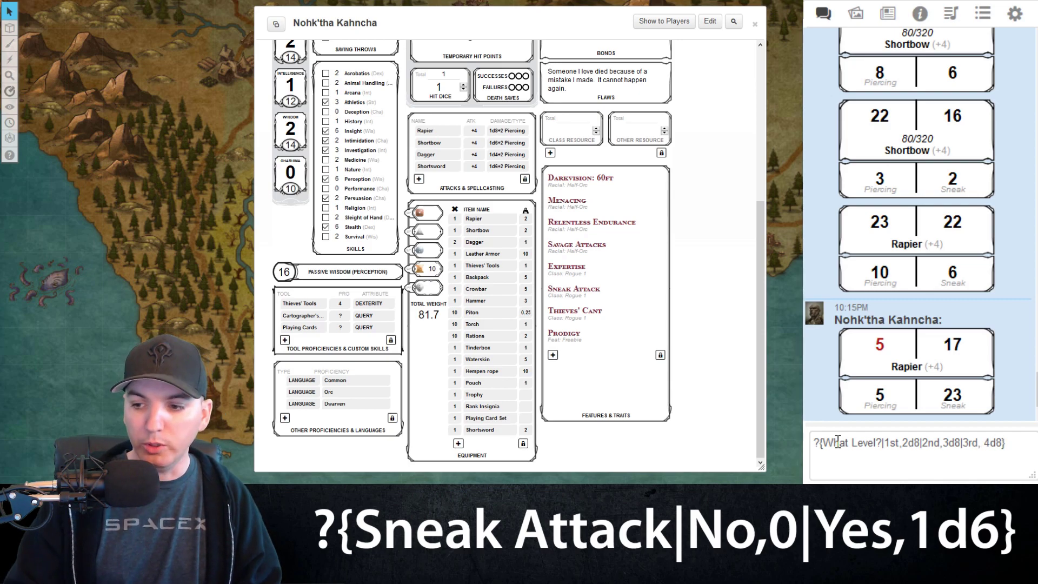
pyautogui.hotkey('ctrl', 'a')
pyautogui.hotkey('ctrl', 'c')
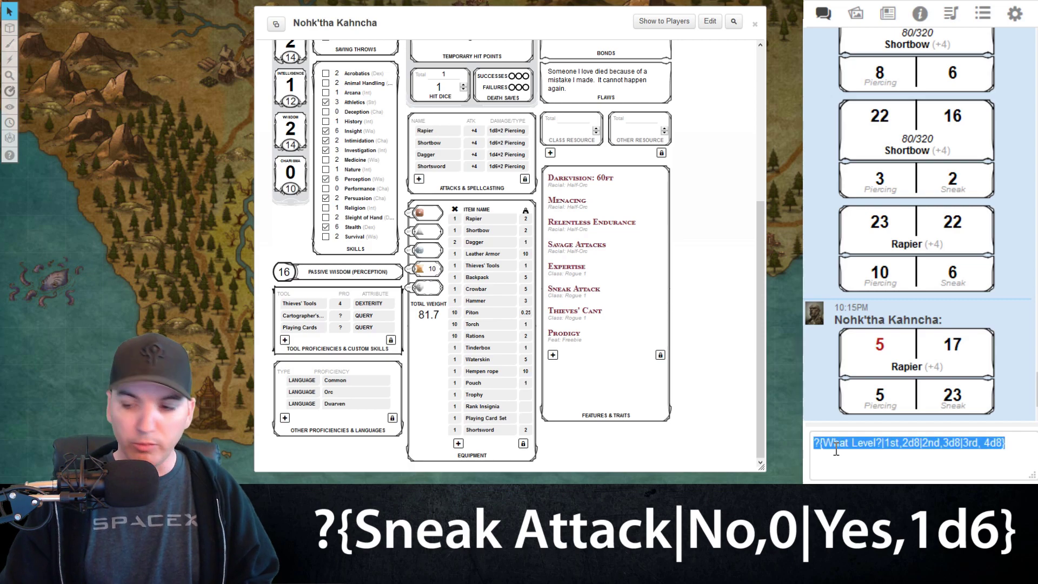
# Paste the What Level? query into the Rapier's second damage and set its type to Smite
pyautogui.click(531, 128)
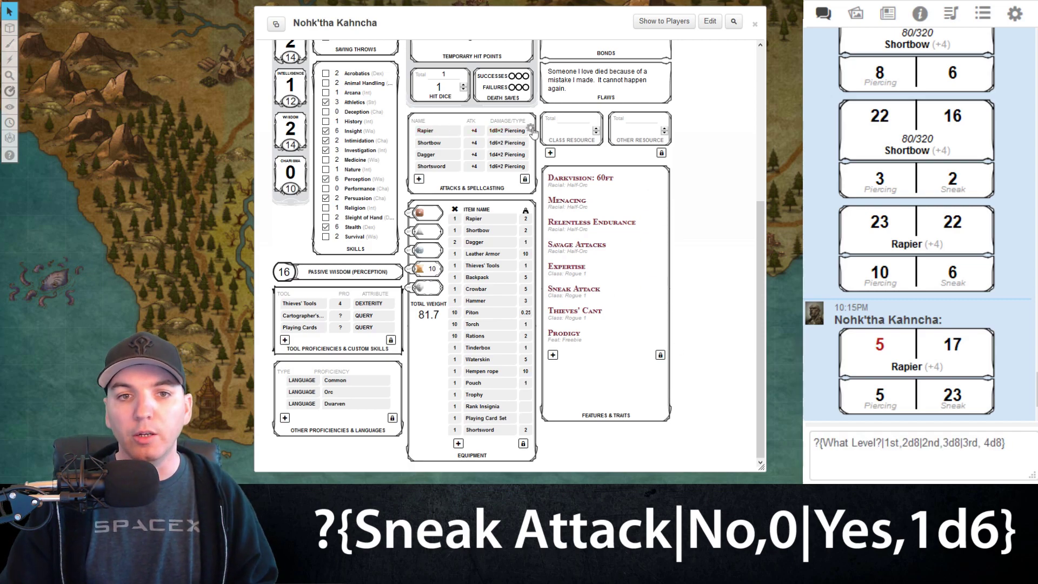
pyautogui.click(455, 196)
pyautogui.hotkey('ctrl', 'v')
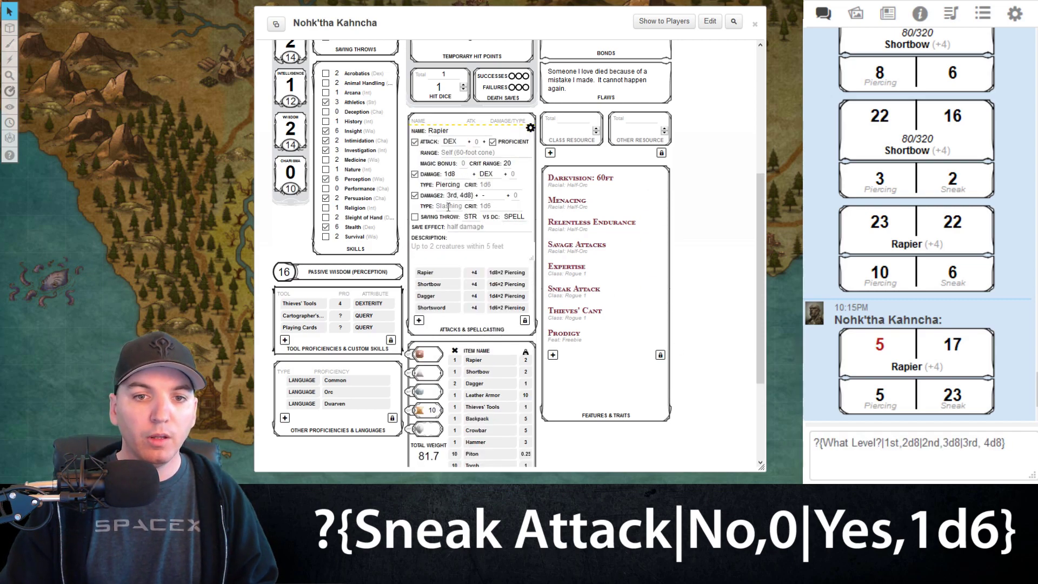
pyautogui.click(448, 206)
pyautogui.write('Smite')
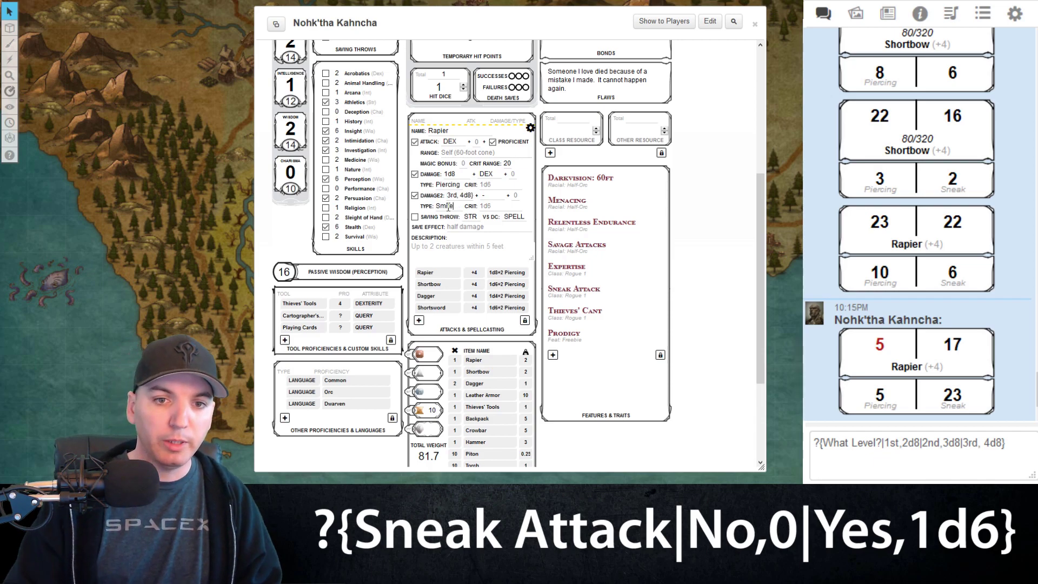
pyautogui.click(530, 129)
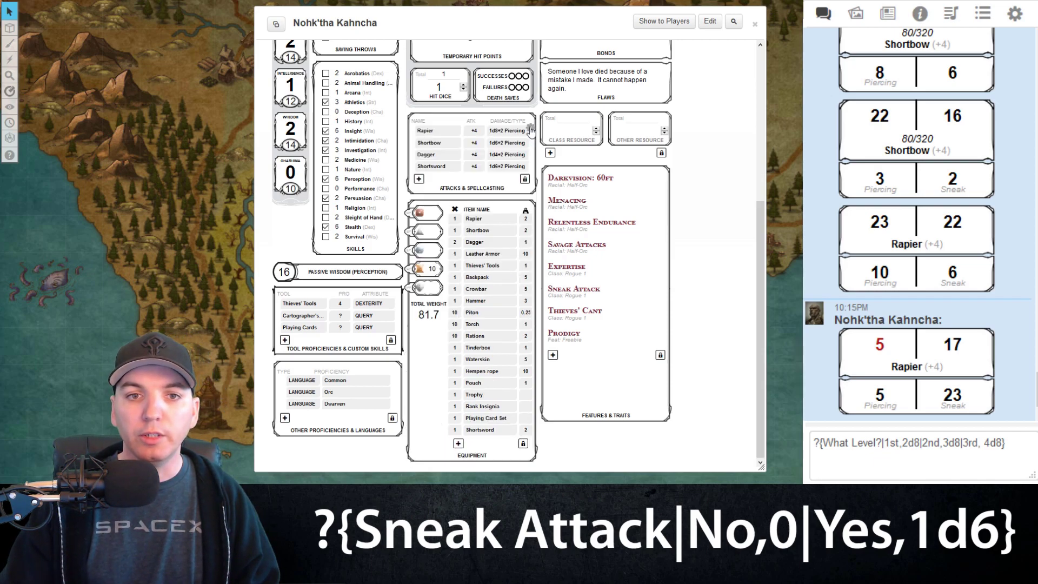
# Roll the Rapier at 3rd level, dealing 7 piercing plus 16 from 4d8
pyautogui.click(426, 130)
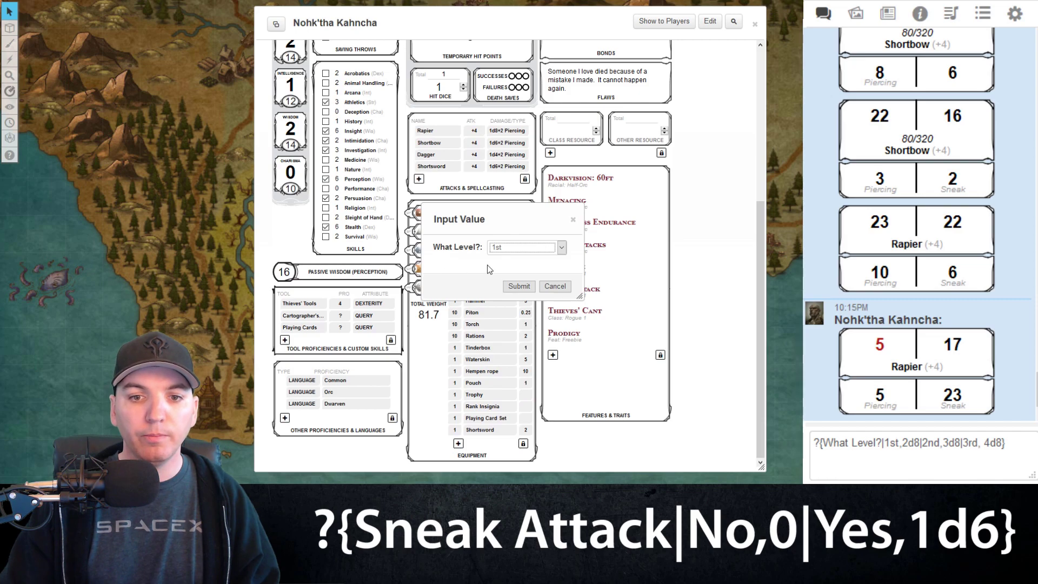
pyautogui.press('Down')
pyautogui.press('Down')
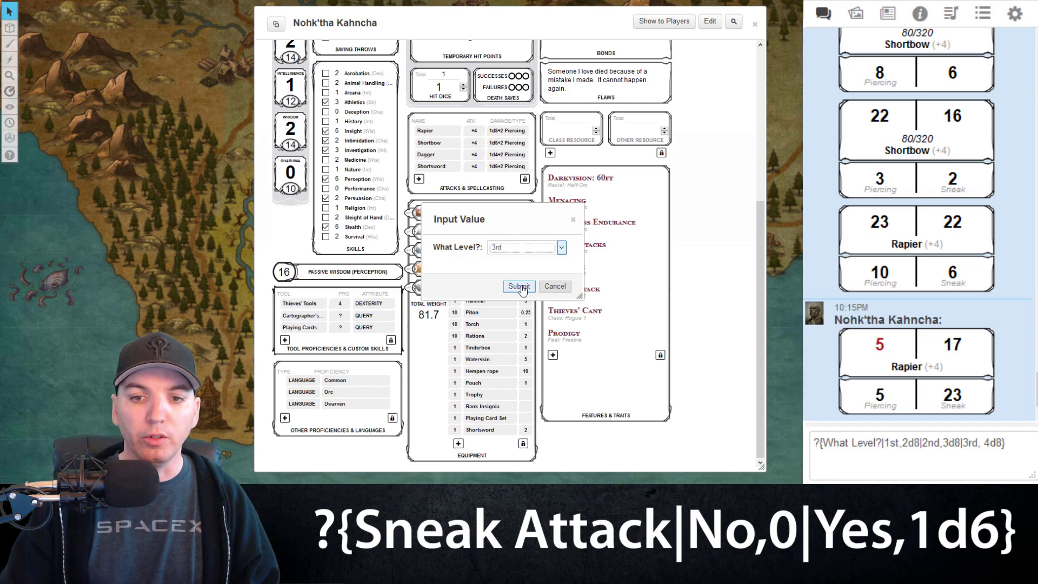
pyautogui.click(519, 286)
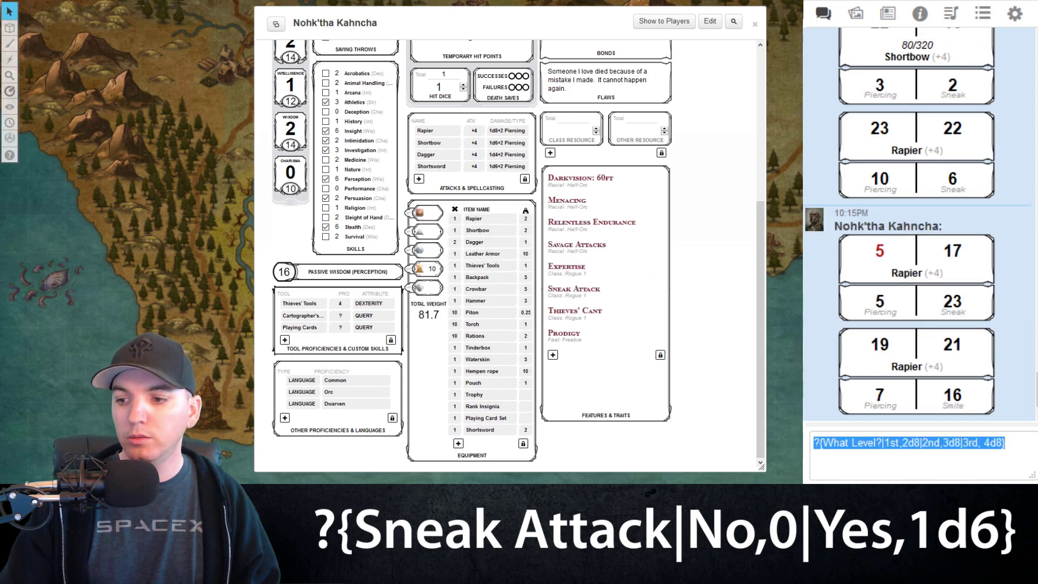
pyautogui.moveTo(949, 390)
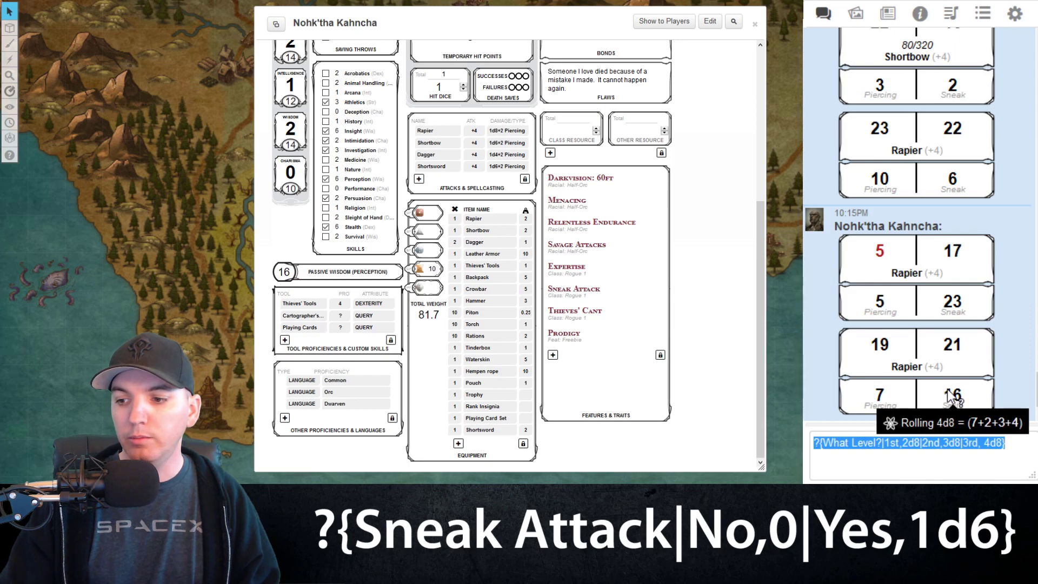